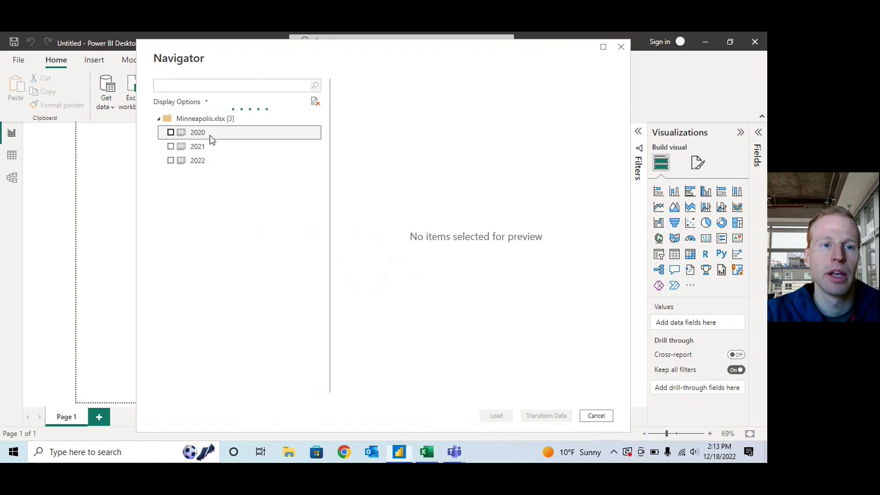
Select the 2022 sheet of Minneapolis.xlsx and open it for data transformation
click(206, 146)
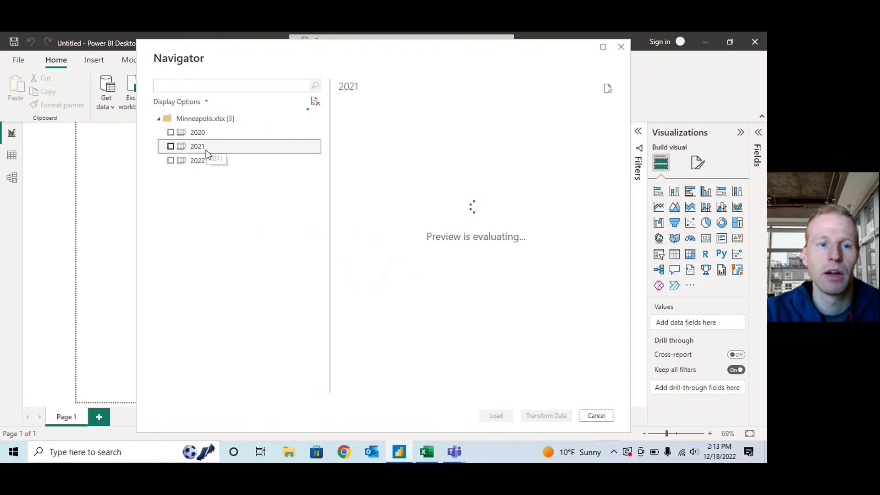
click(203, 158)
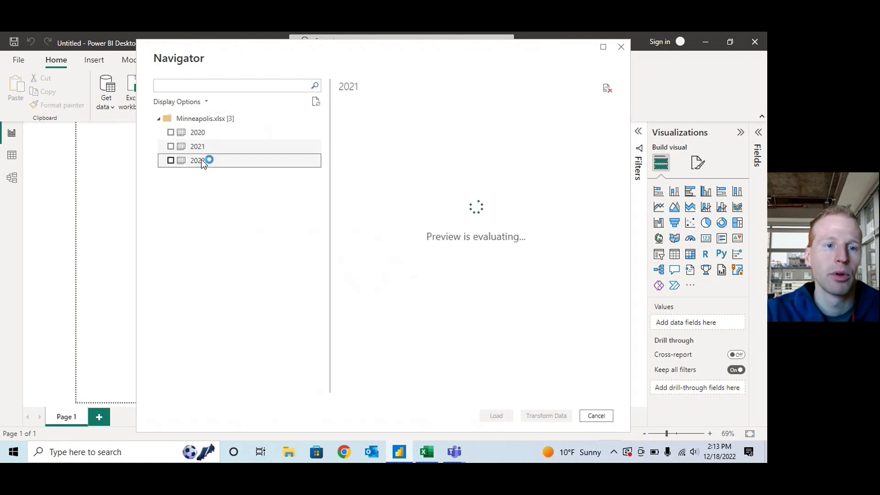
click(171, 160)
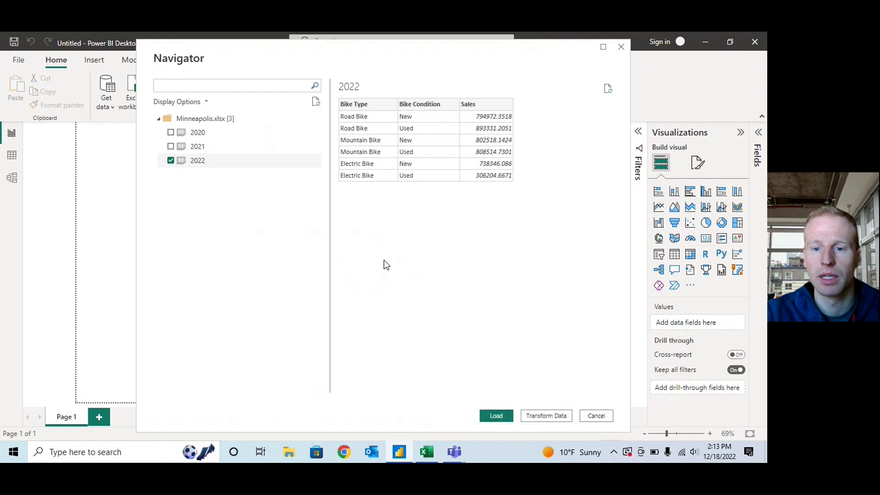
click(536, 416)
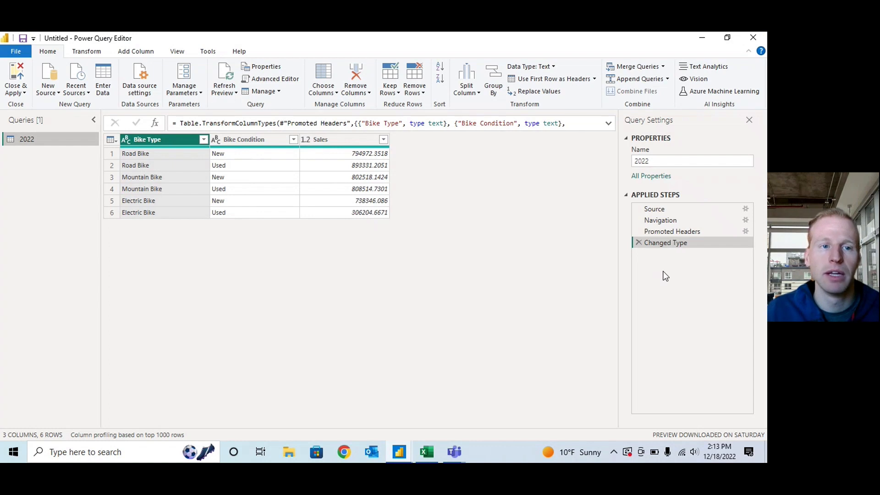
Delete the Changed Type, Promoted Headers and Navigation steps from the 2022 query, keeping only Source
click(638, 242)
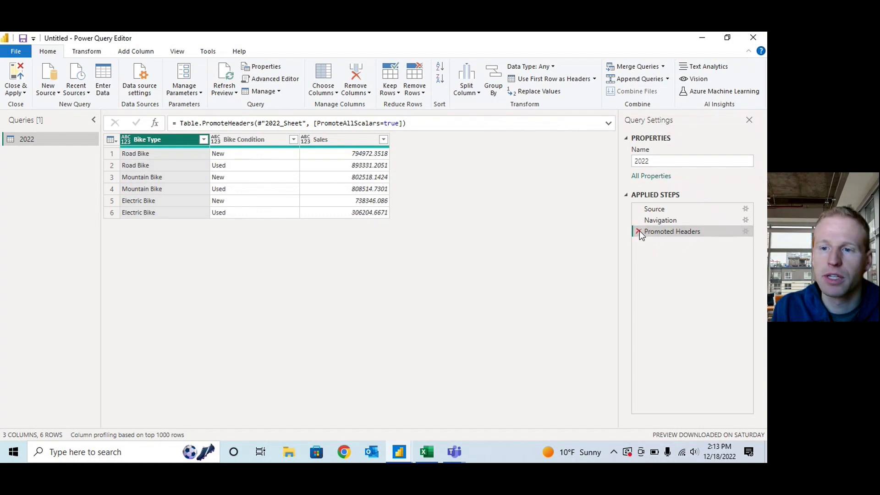
click(638, 232)
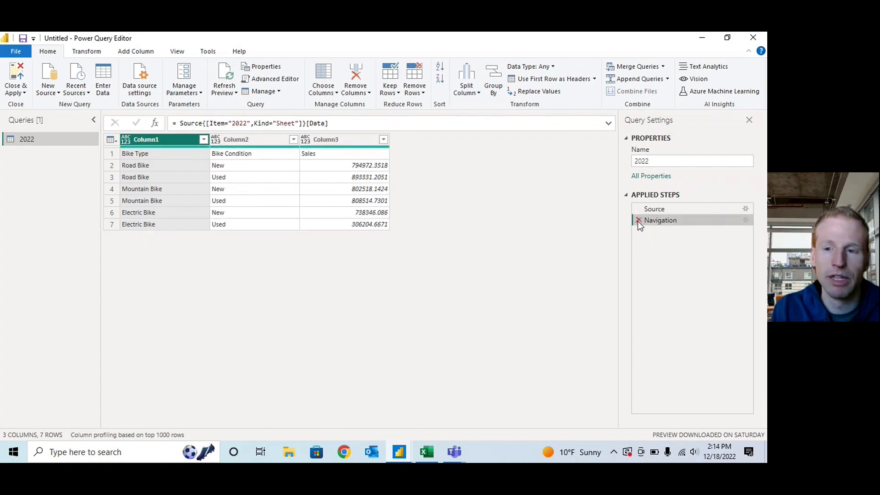
click(638, 221)
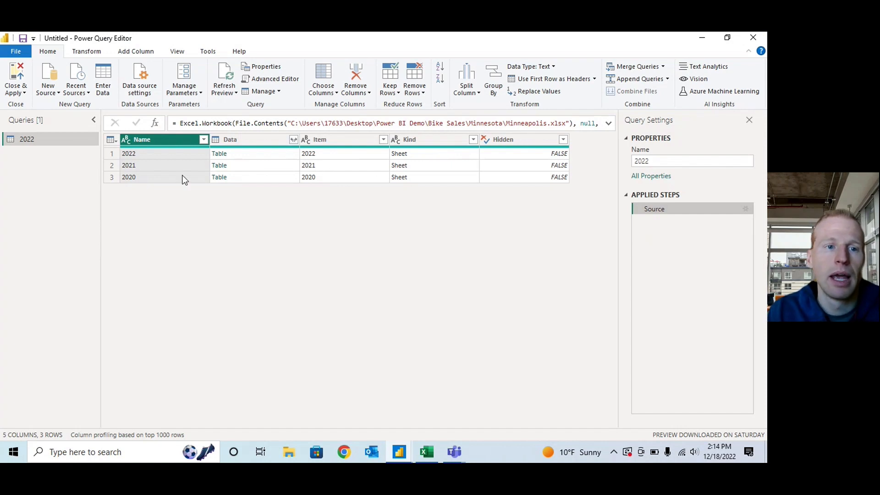
click(149, 156)
click(149, 167)
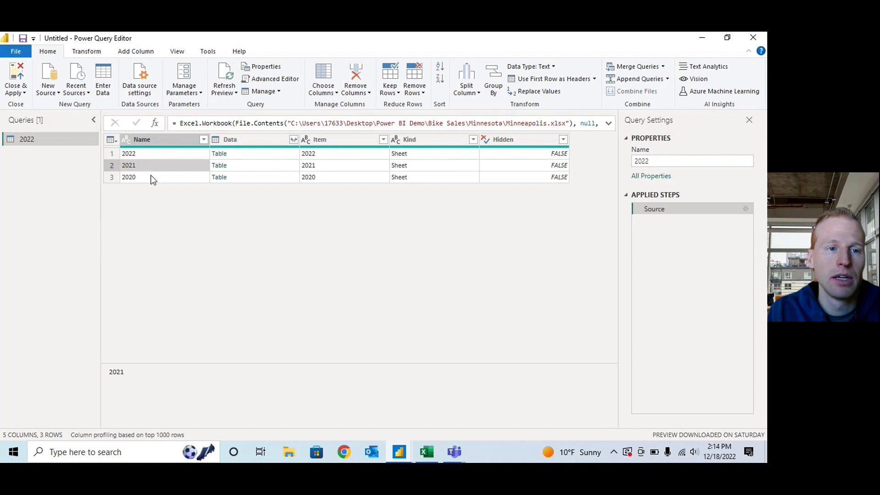
click(153, 179)
Remove the Item, Kind and Hidden columns from the query
drag(323, 140, 229, 152)
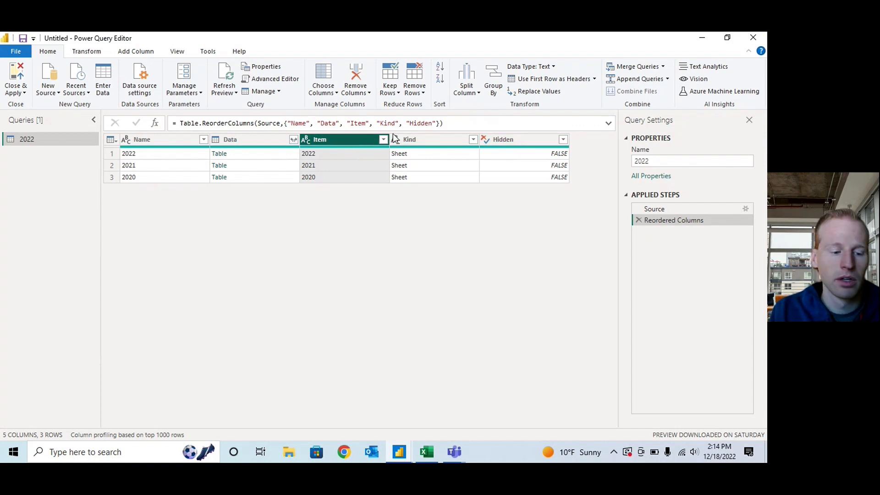
shift+click(515, 146)
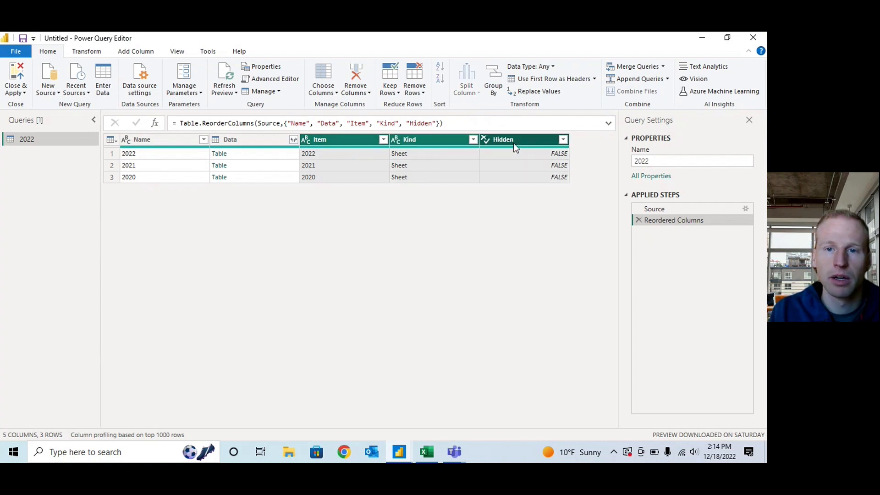
right_click(516, 146)
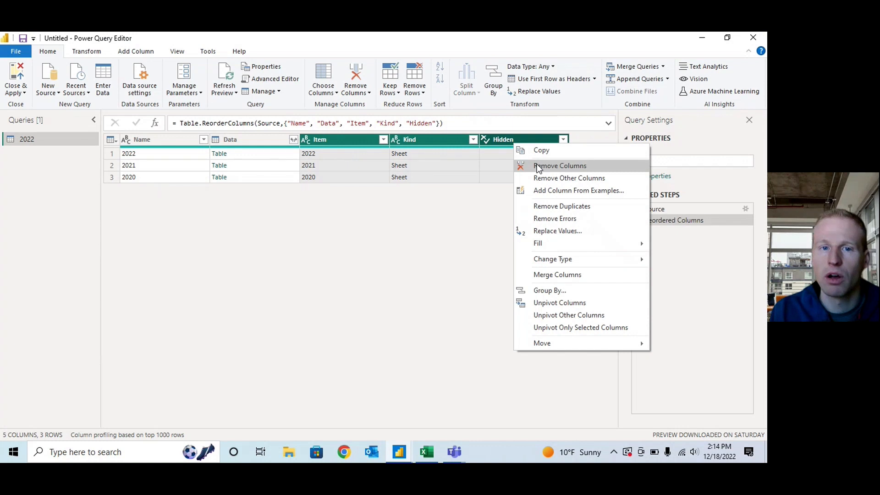
click(539, 167)
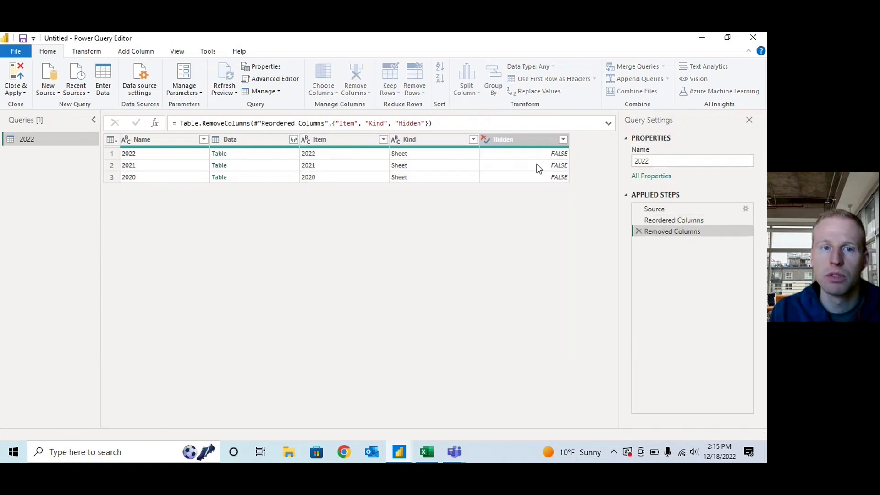
Expand all columns of the Data tables without using the original column name as prefix
click(294, 140)
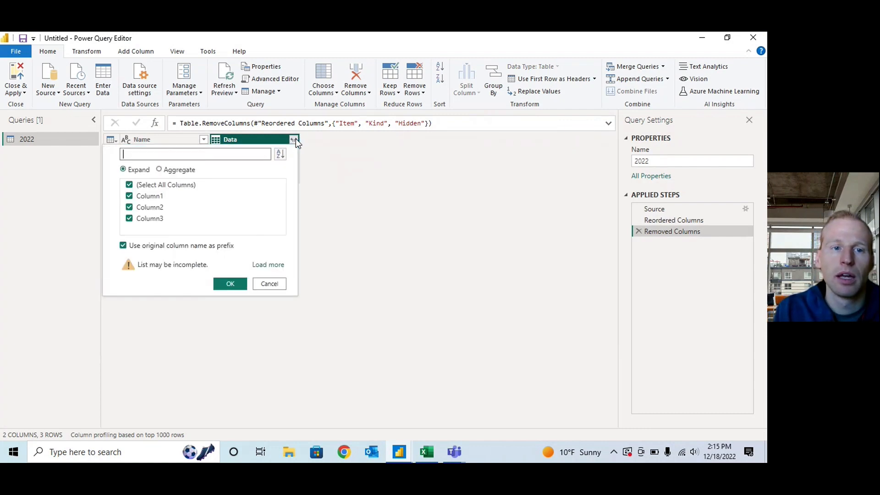
click(131, 250)
click(229, 284)
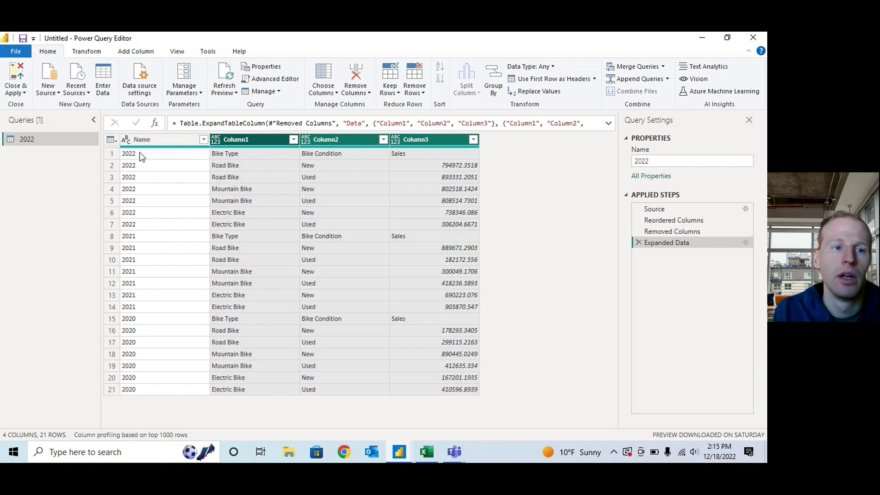
Examine the expanded rows belonging to each of the 2022, 2021 and 2020 sheets
click(111, 153)
click(112, 224)
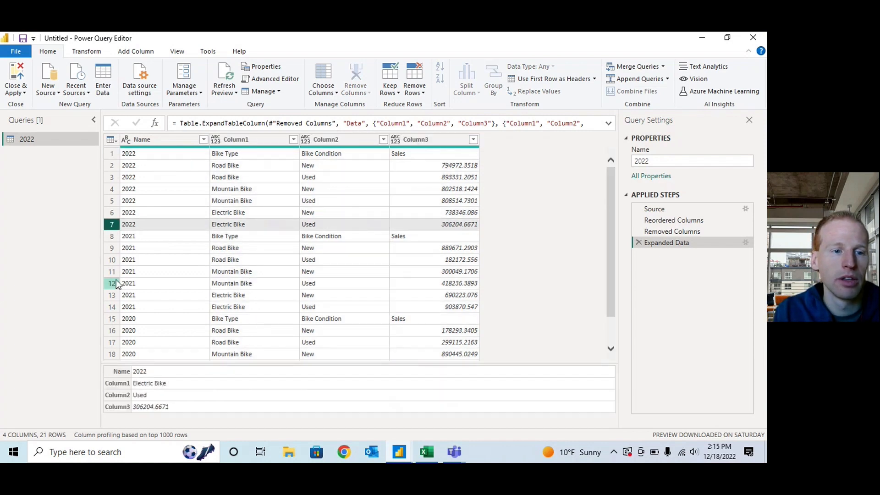
click(113, 307)
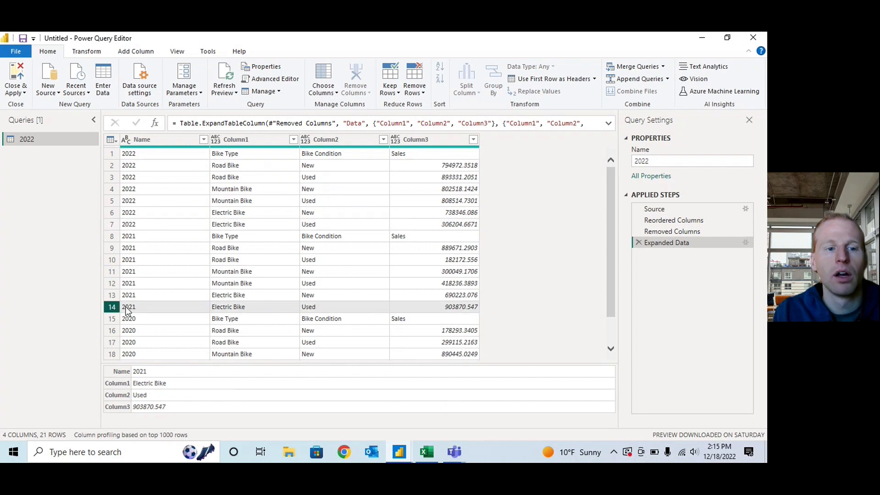
scroll(147, 310, down, 1)
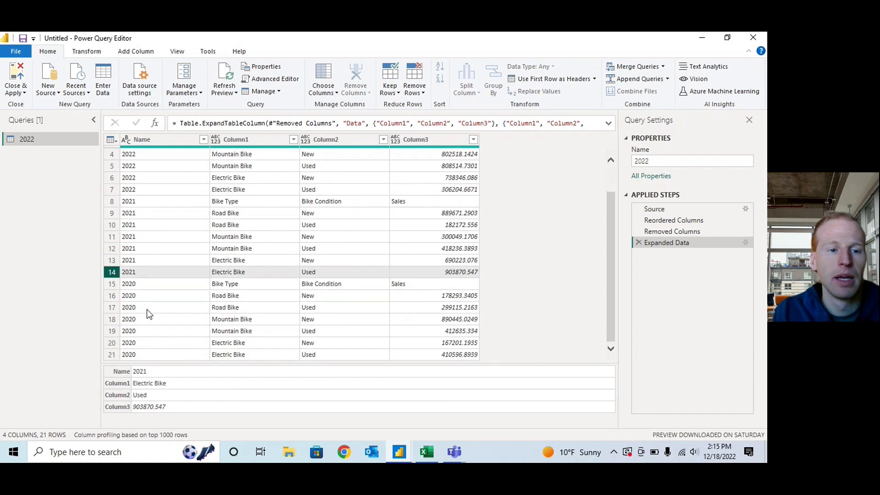
click(112, 354)
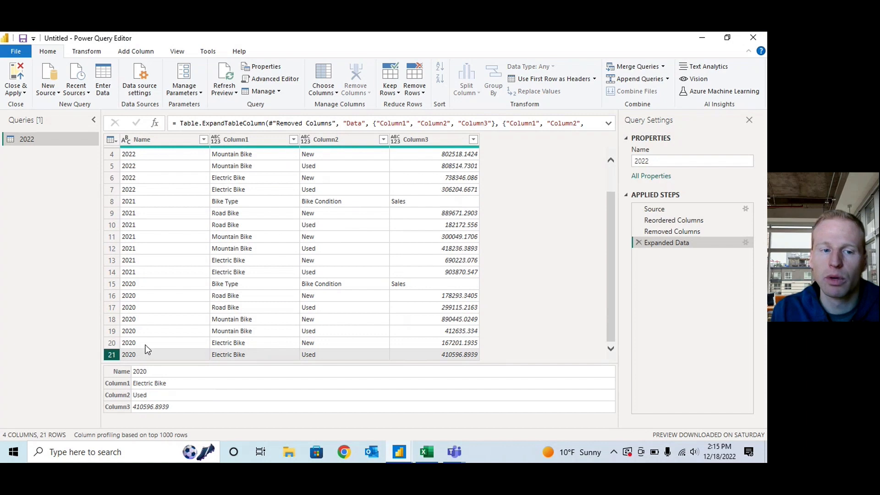
scroll(181, 306, up, 1)
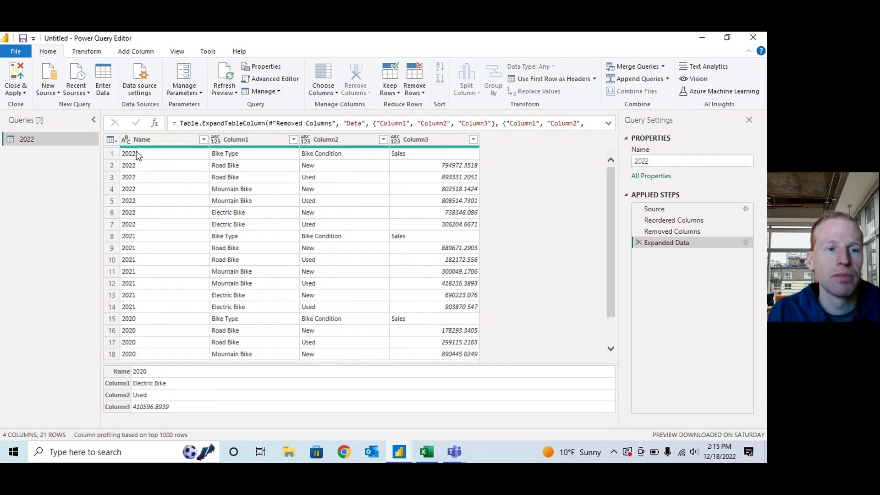
Rename the Name column to Year and Column1 to Bike Type
double_click(154, 140)
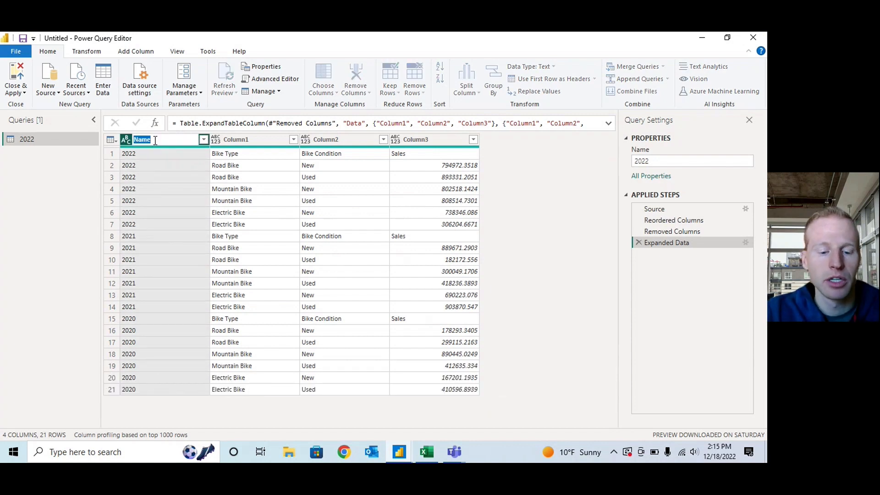
text(Year)
key(Return)
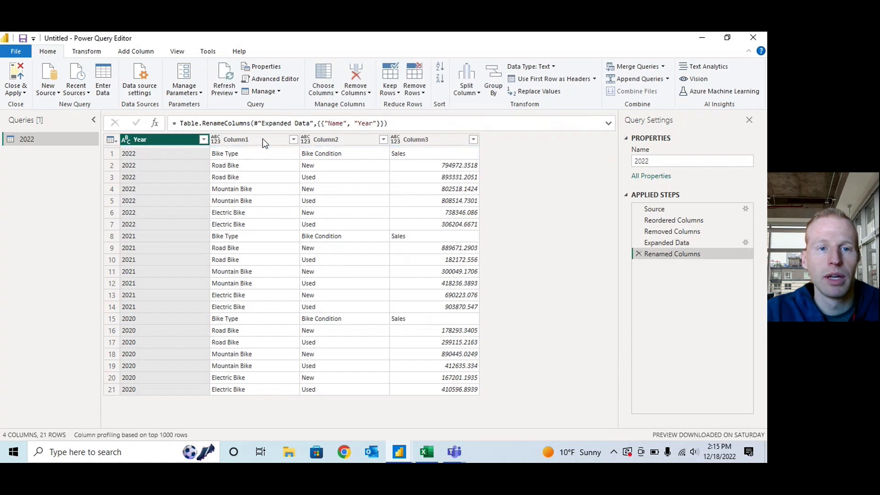
double_click(263, 139)
text(Bike Type)
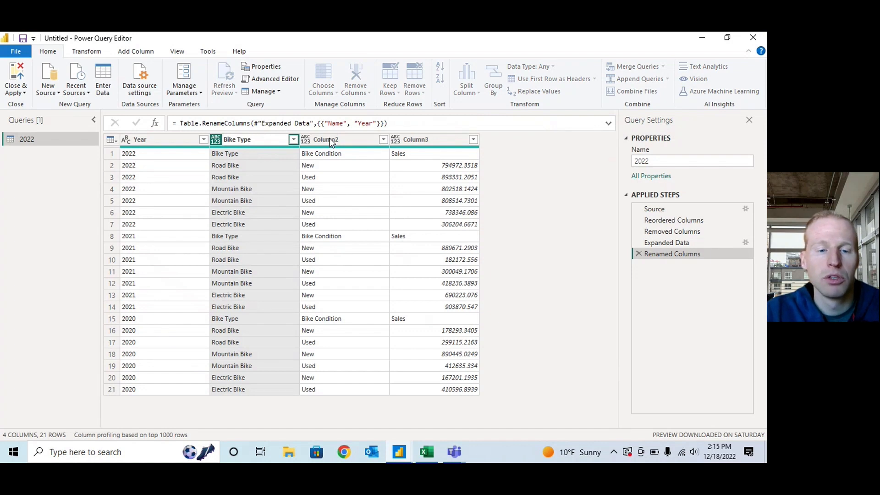
key(Return)
Rename Column2 to Bike Condition and Column3 to Sales
double_click(330, 139)
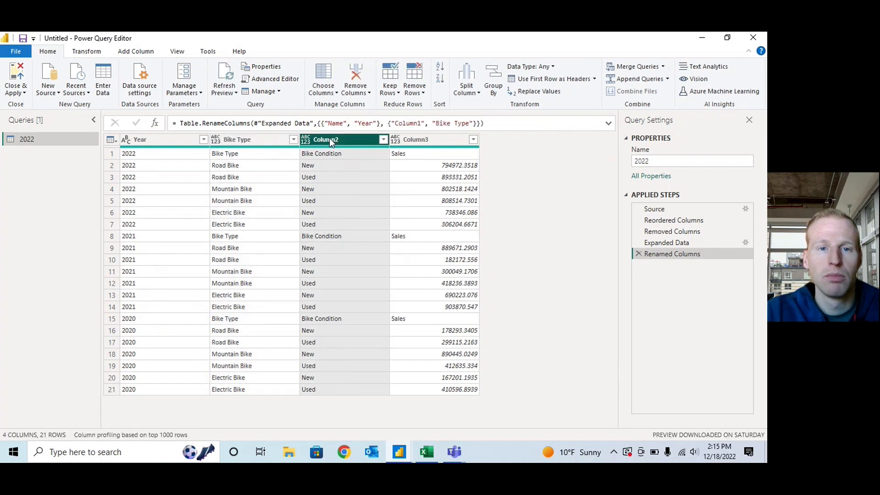
text(Bike Cond)
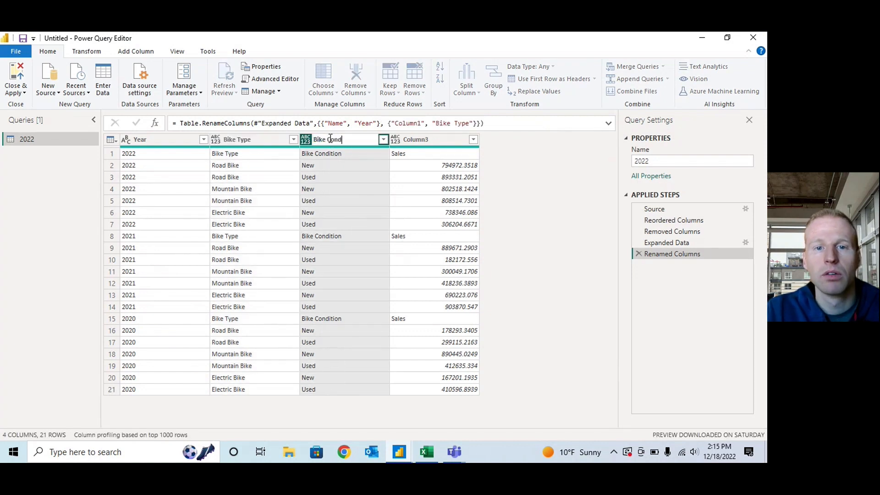
text(ition)
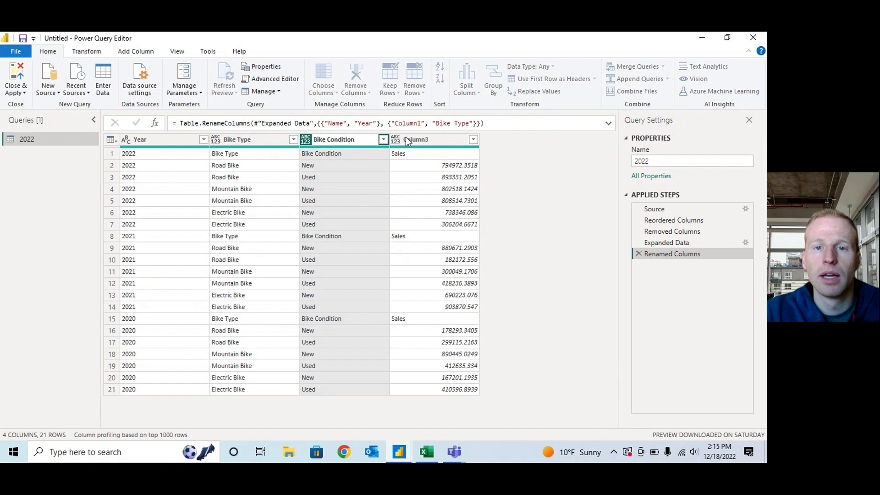
key(Return)
double_click(413, 140)
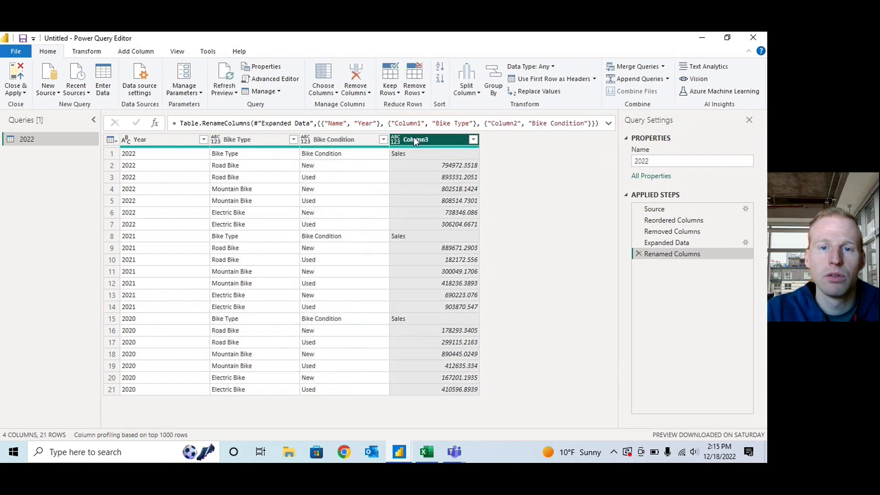
text(Sales)
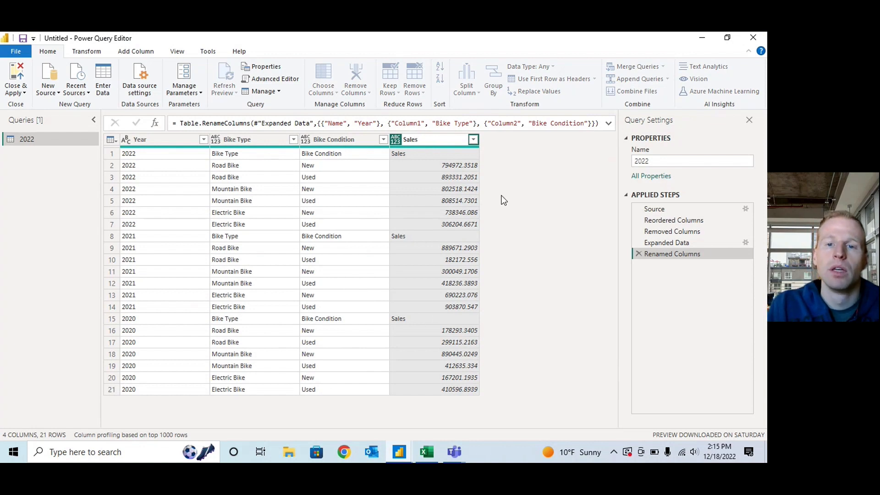
key(Escape)
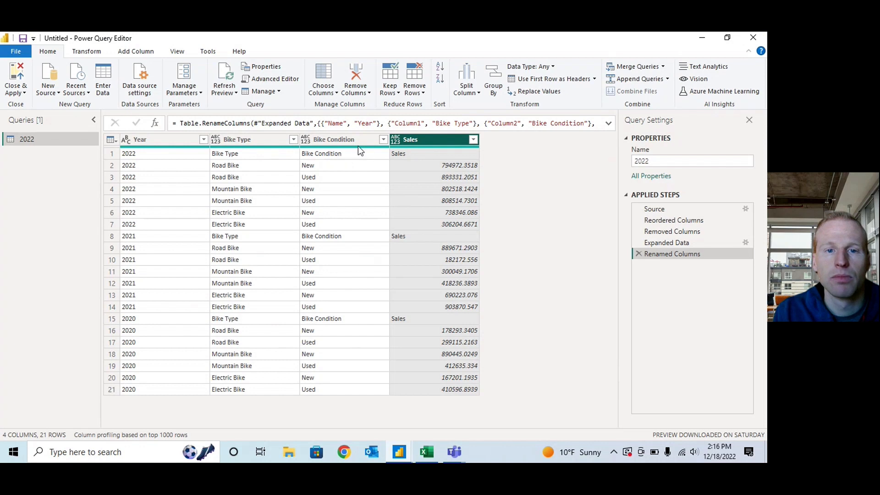
Filter out the repeated header rows by excluding the value Bike Condition from the Bike Condition column
click(383, 140)
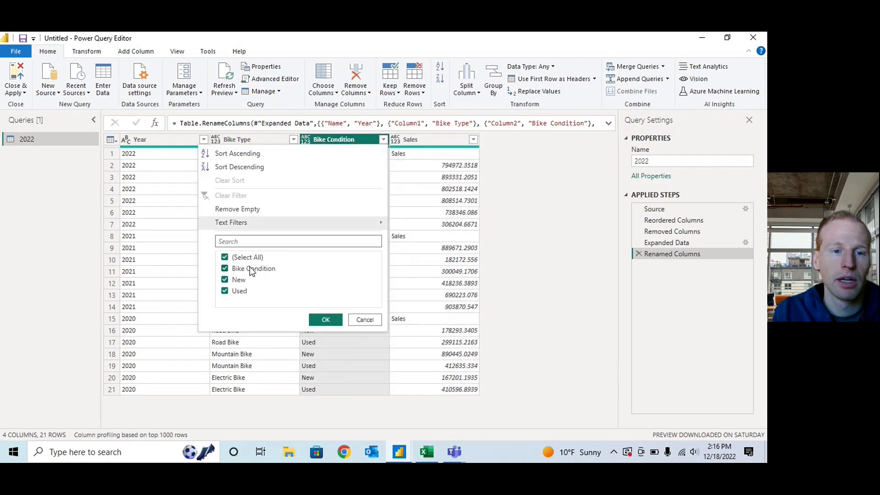
click(252, 269)
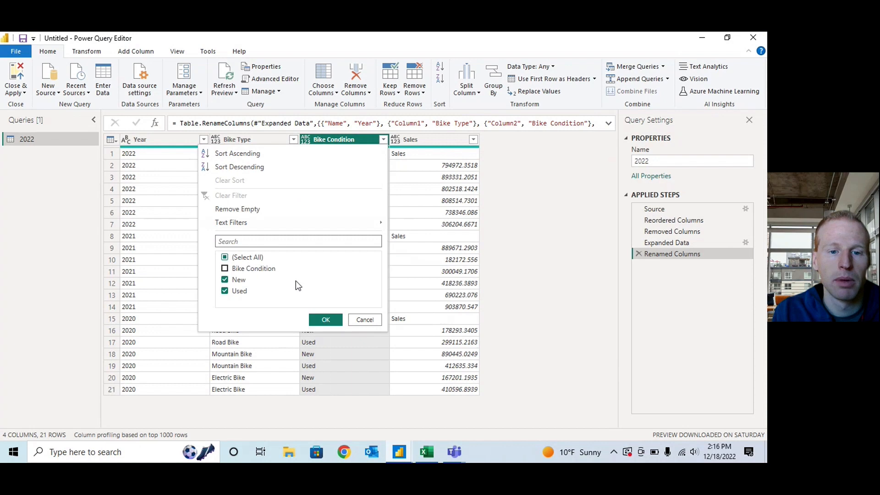
click(317, 322)
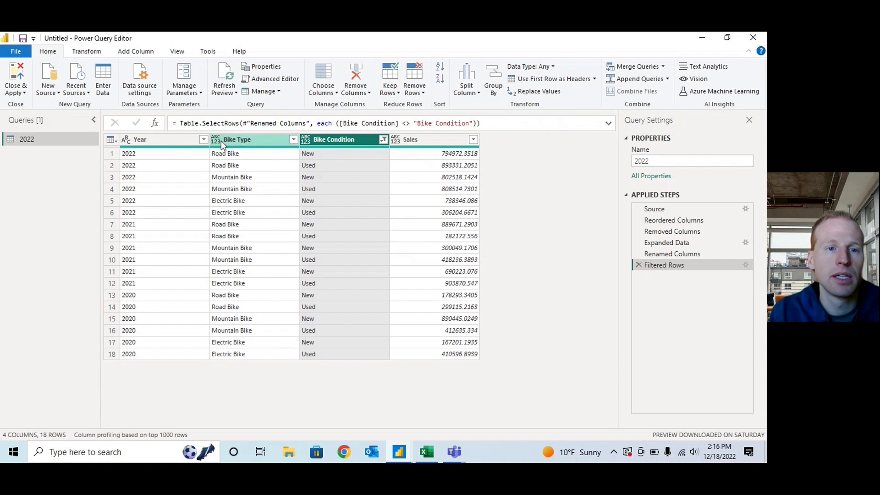
Review the data types available for the Year column
click(124, 142)
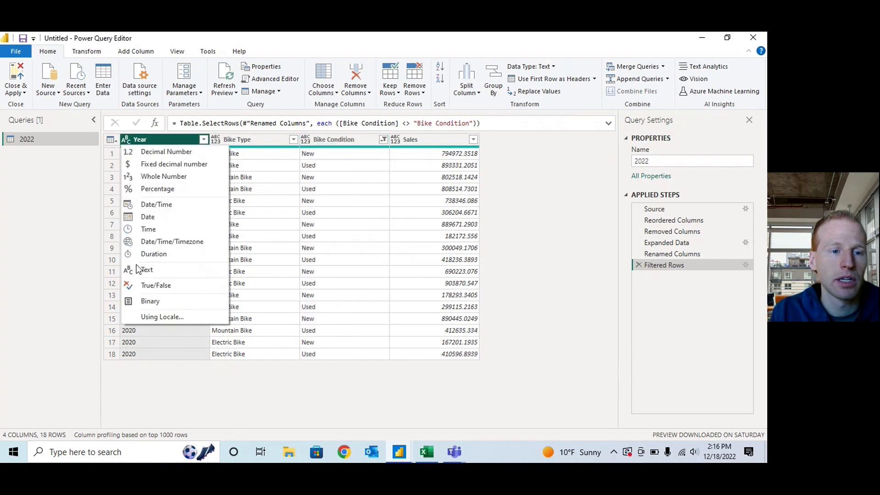
click(248, 181)
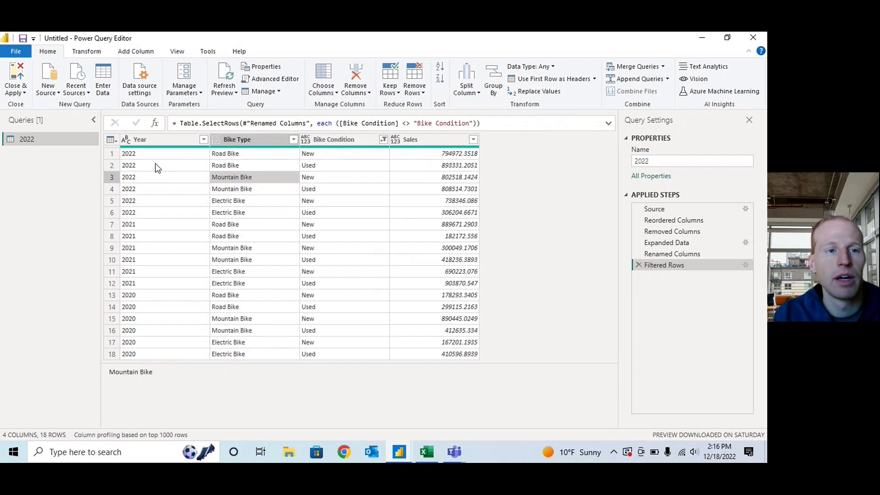
click(127, 140)
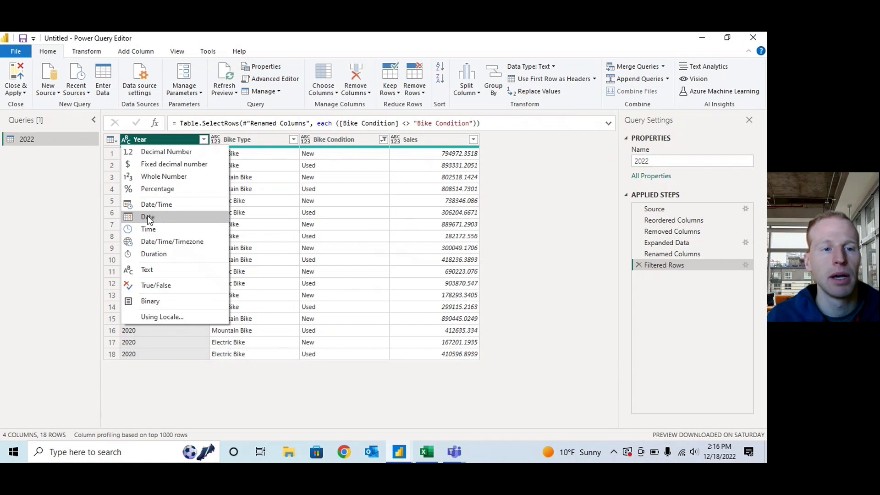
click(262, 190)
click(261, 191)
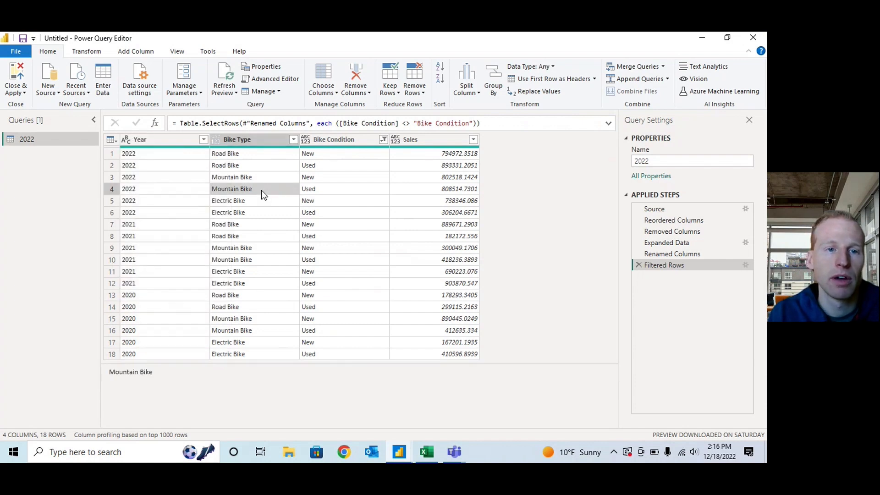
Set the Bike Type and Bike Condition columns to the Text data type and the Sales column to Decimal Number
click(218, 139)
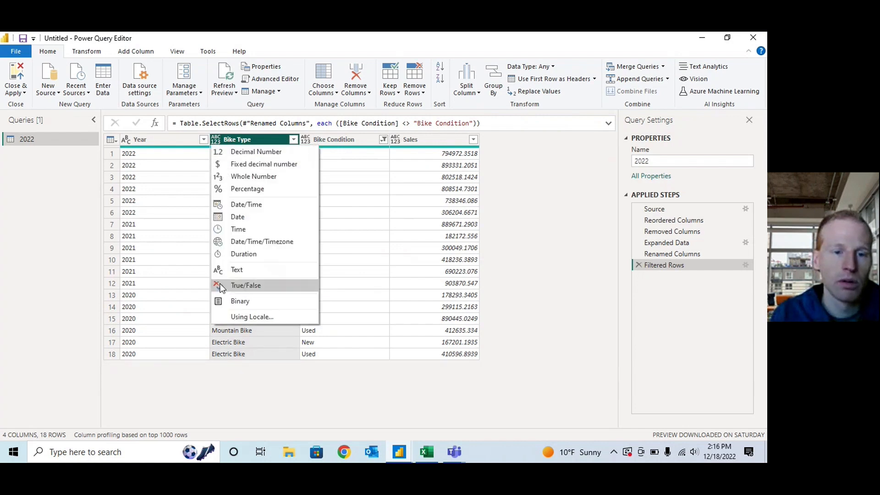
click(219, 270)
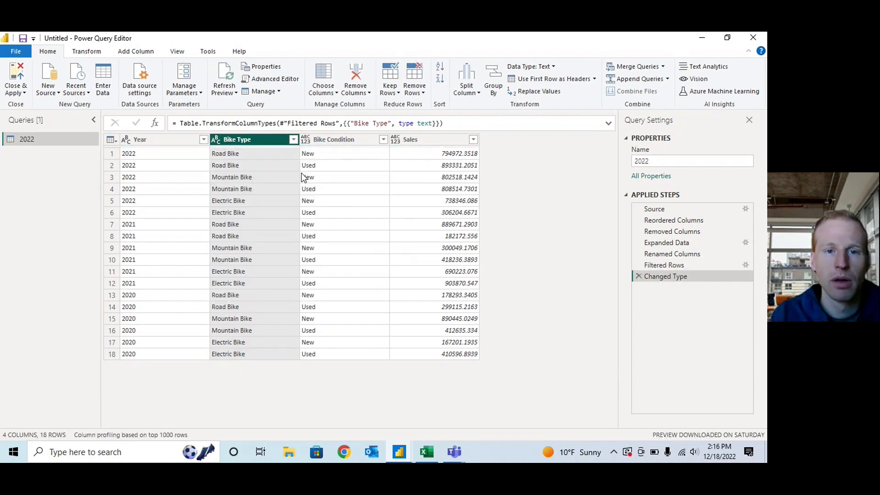
click(309, 138)
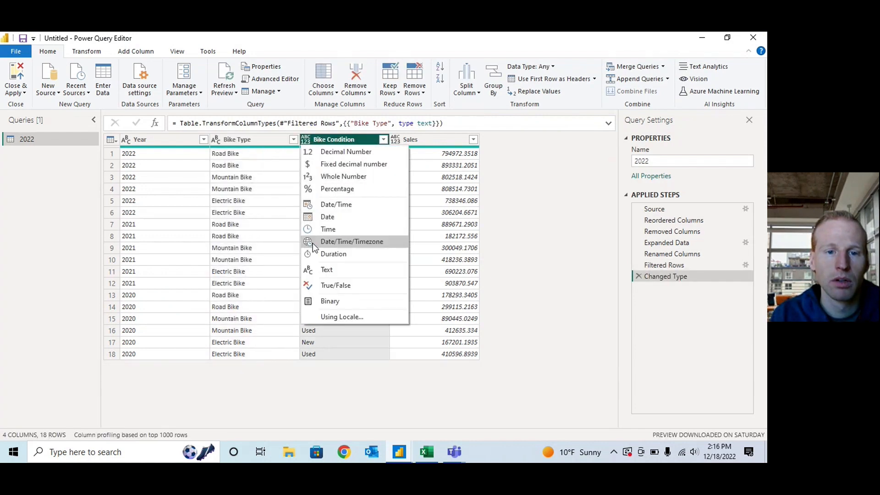
click(312, 269)
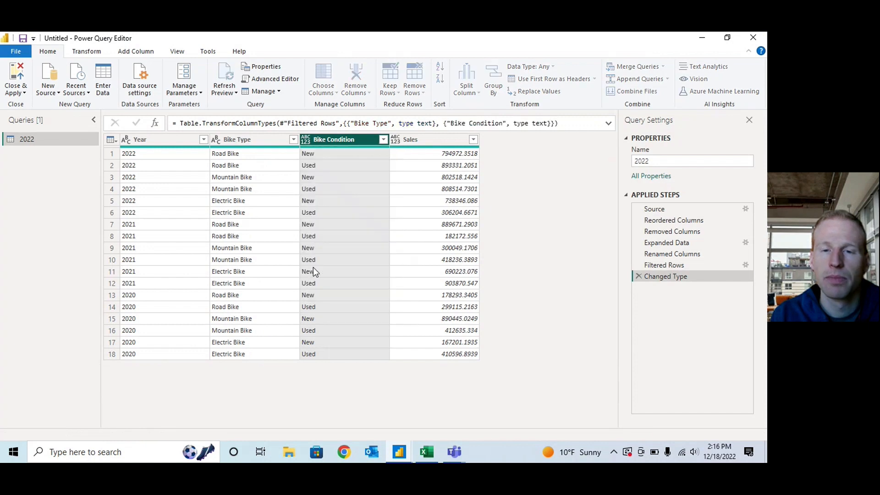
click(398, 140)
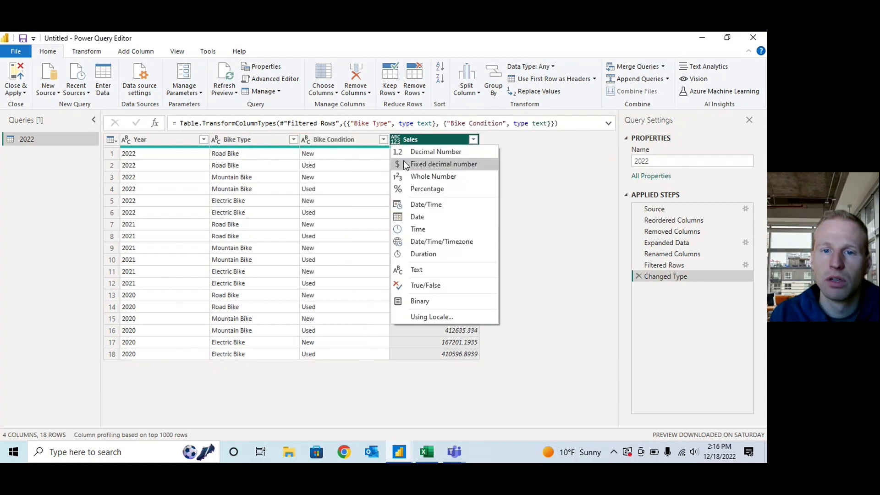
click(406, 154)
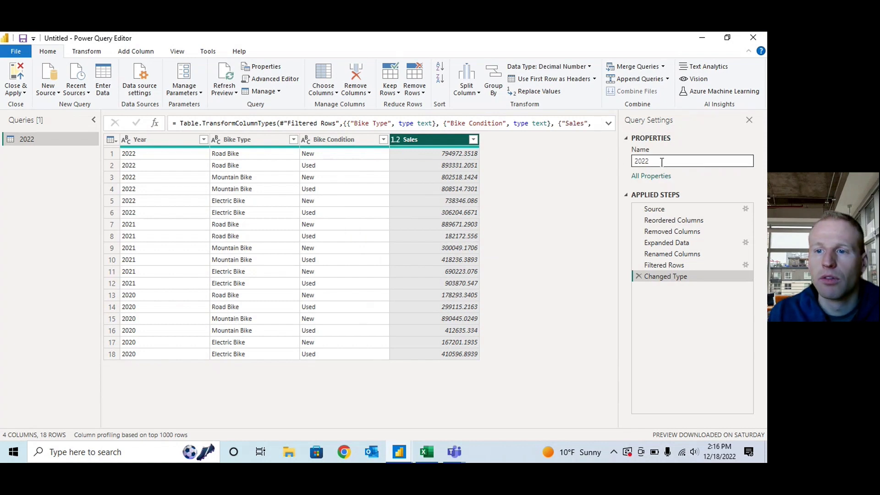
Rename the query as Bike Sales 2020-2022 and apply the changes to load it into the Power BI Desktop report
drag(661, 162, 636, 169)
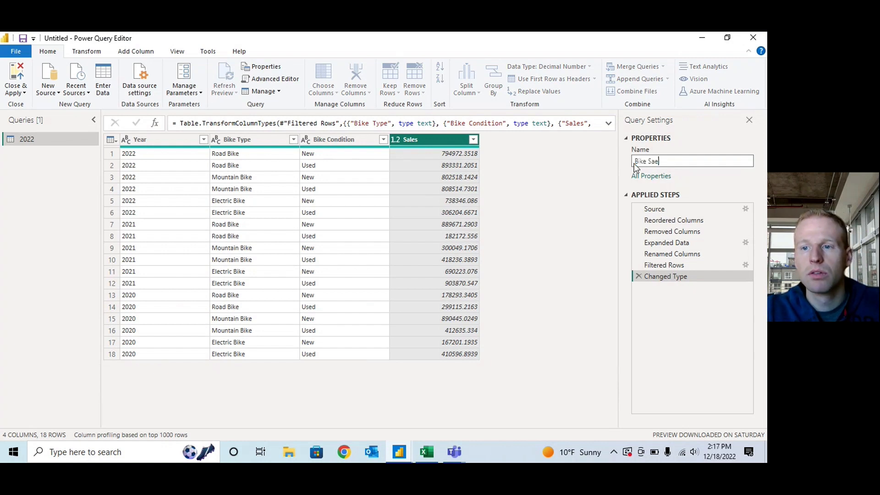
text(ales 20)
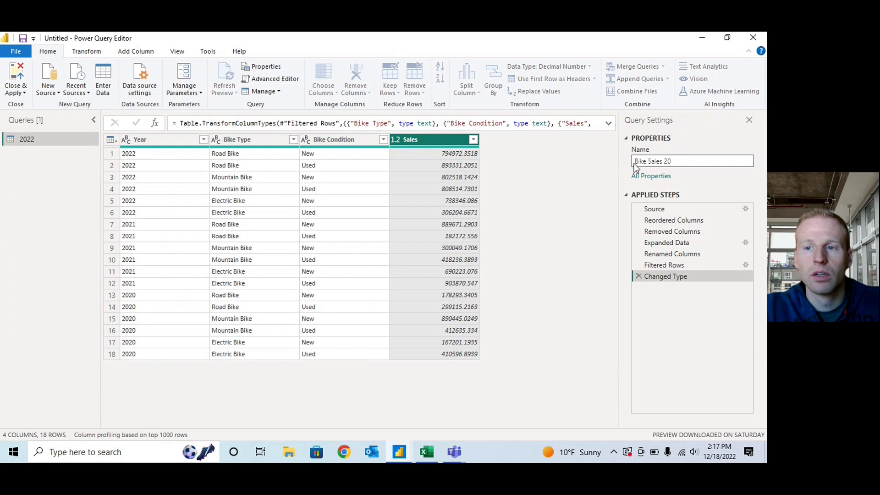
text(20)
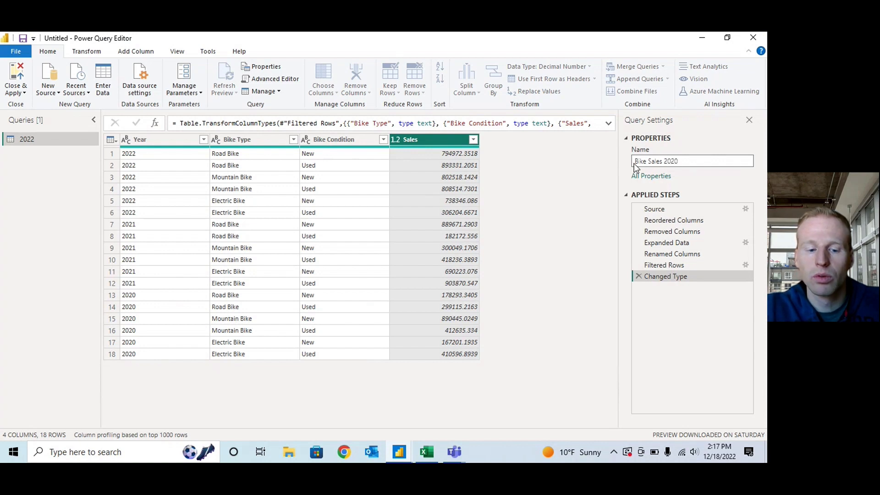
text(-2022)
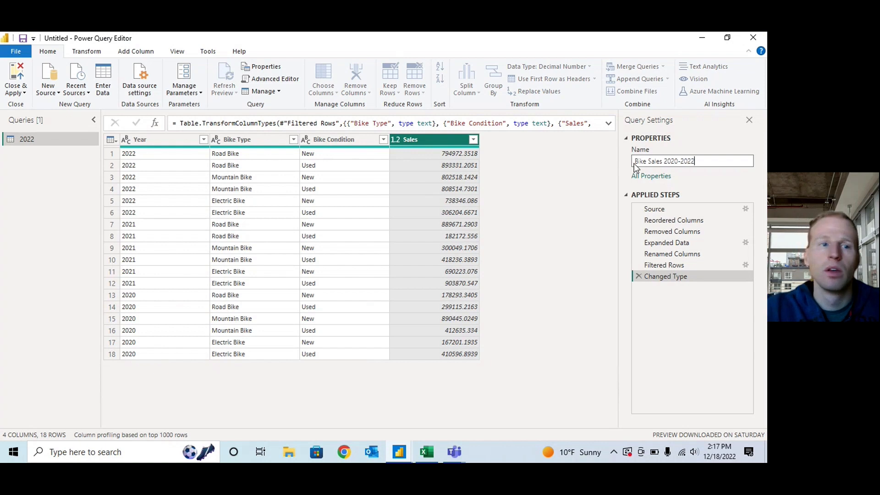
click(434, 187)
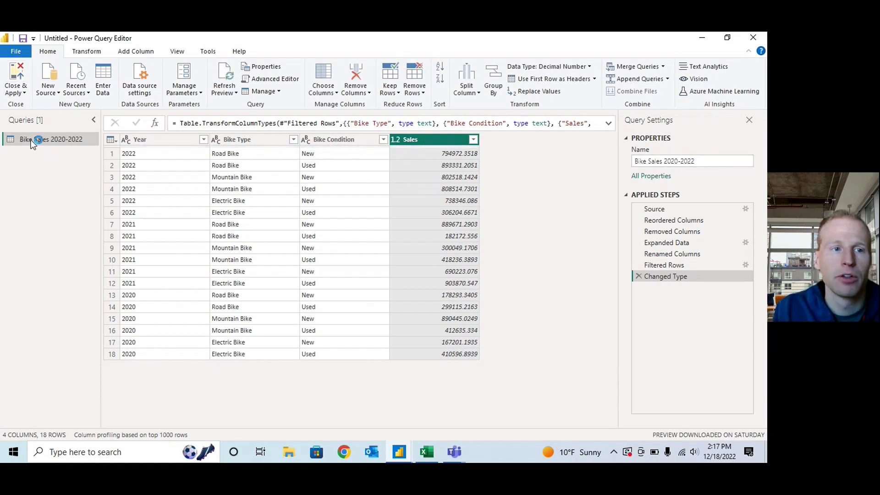
click(18, 74)
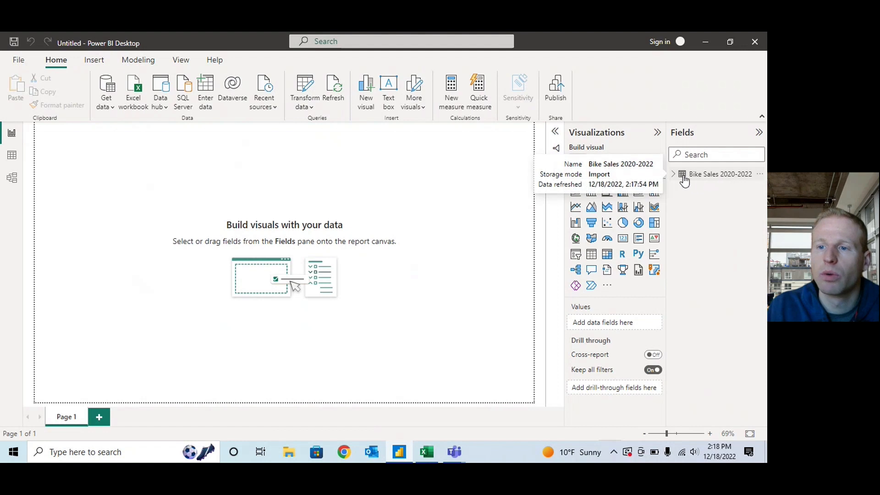
Add a pie chart with Sales as its values and Bike Condition as its legend, using the Bike Sales 2020-2022 table
click(674, 175)
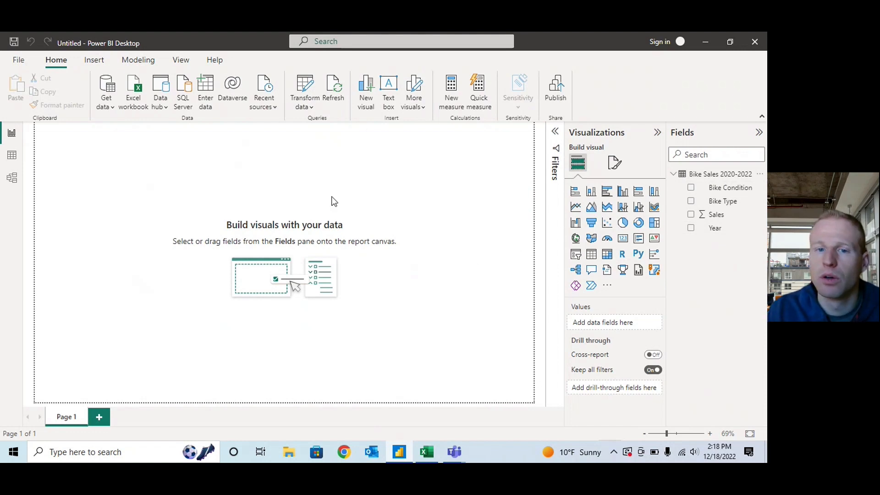
click(629, 225)
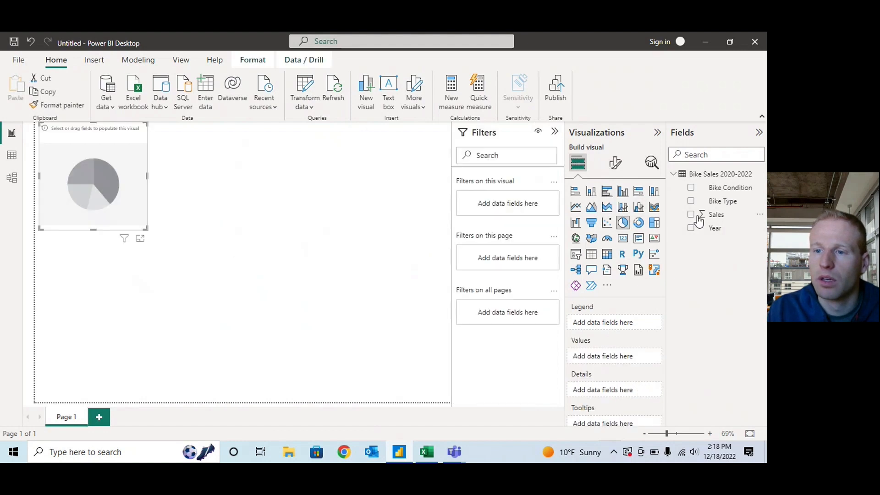
drag(713, 216, 600, 360)
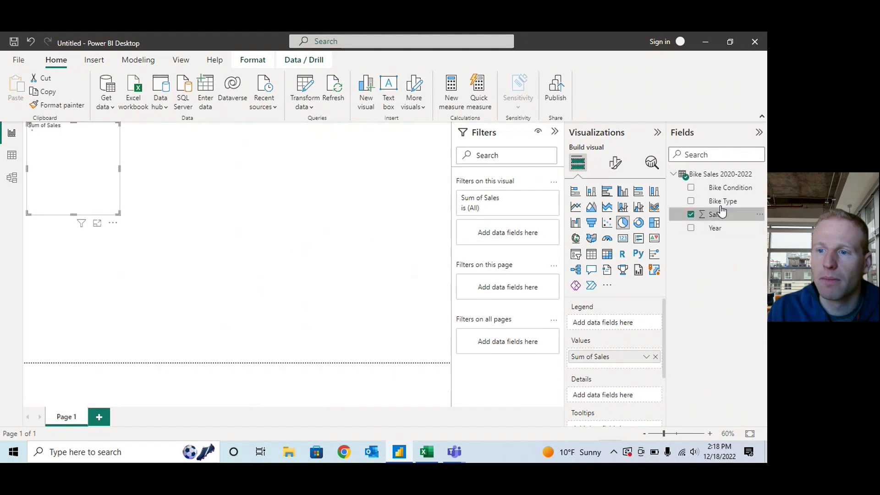
drag(728, 189, 610, 323)
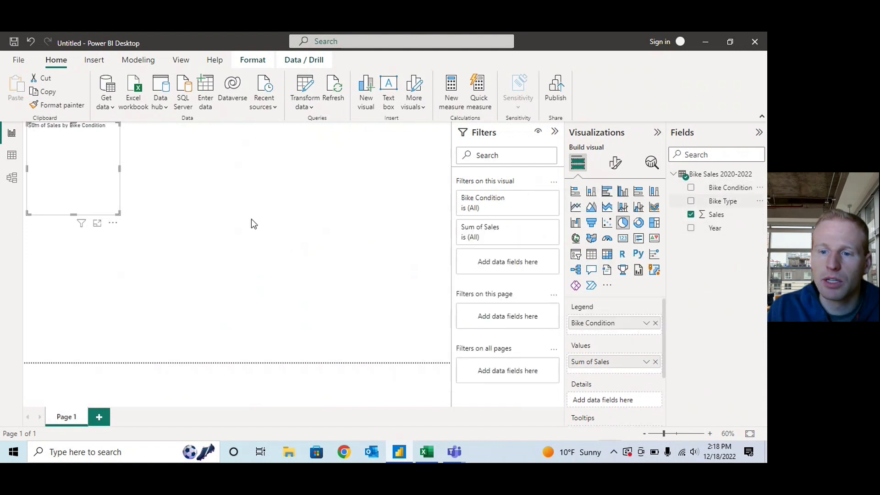
Resize the pie chart to a moderate size and move it down the page, leaving free space above it
drag(118, 212, 337, 327)
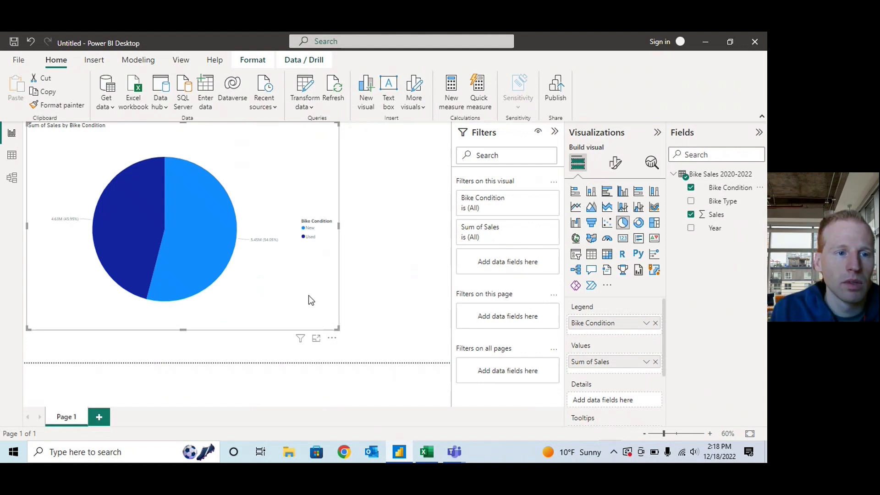
drag(337, 328, 206, 227)
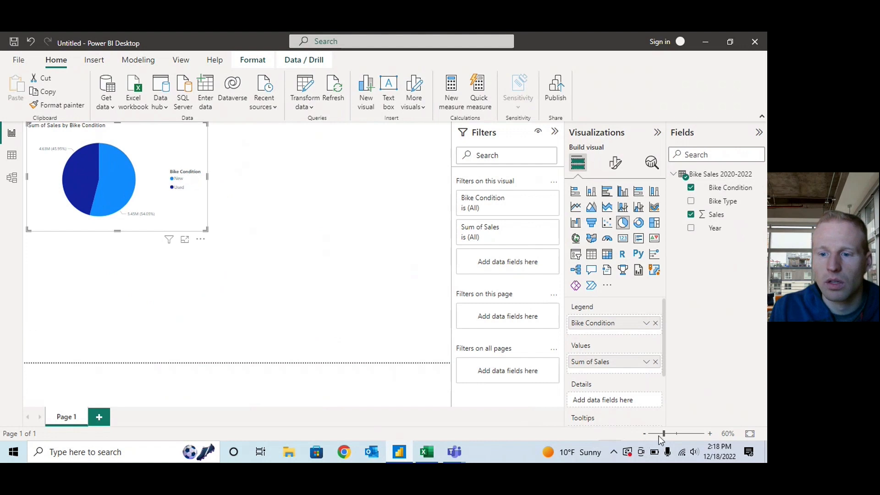
click(710, 434)
click(710, 434)
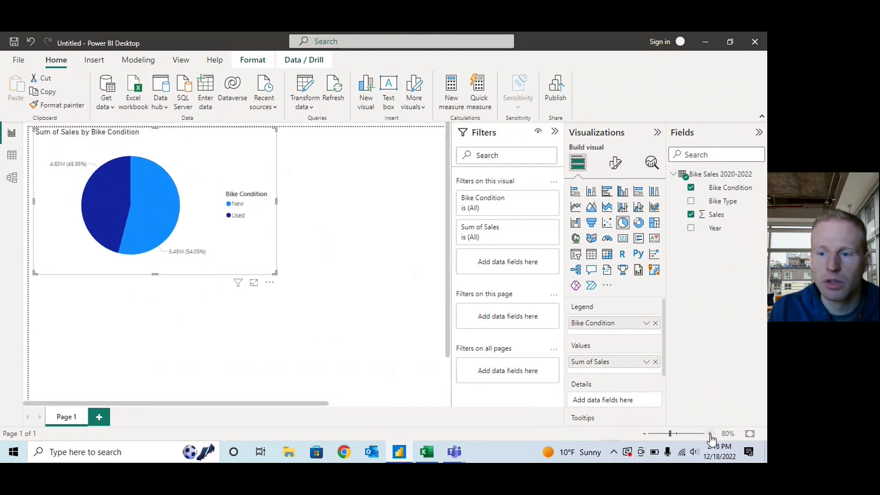
click(710, 434)
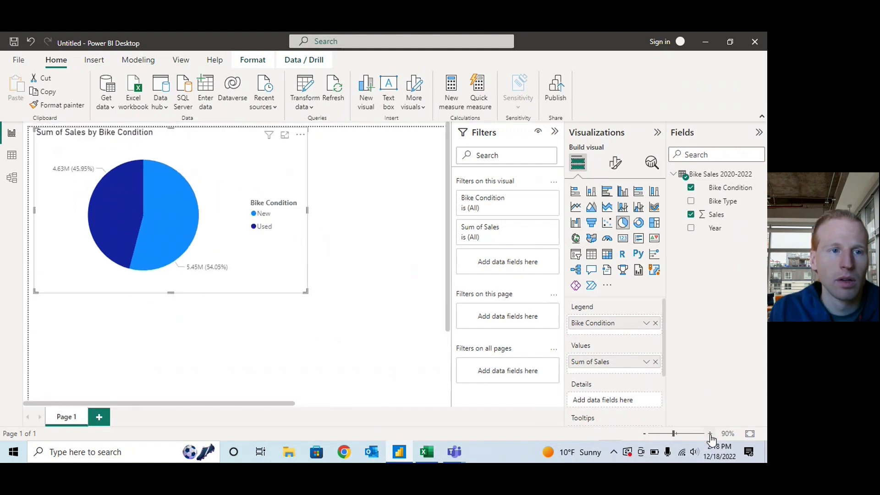
click(240, 328)
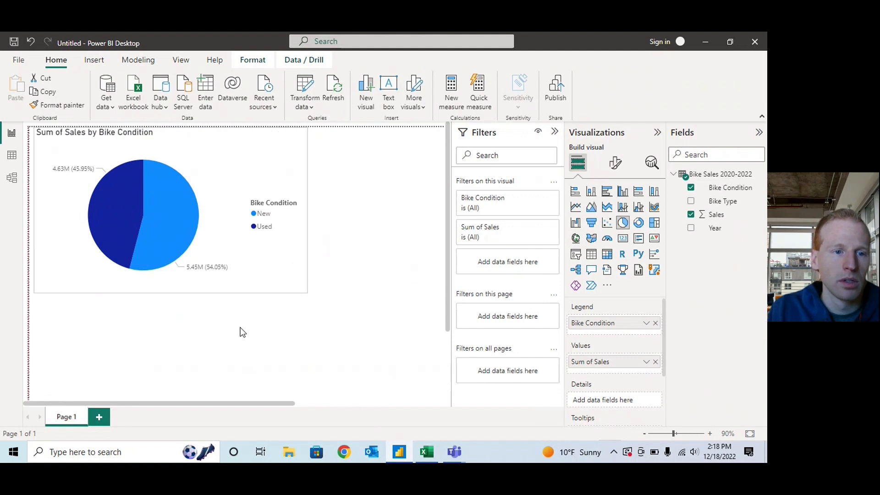
key(ctrl+z)
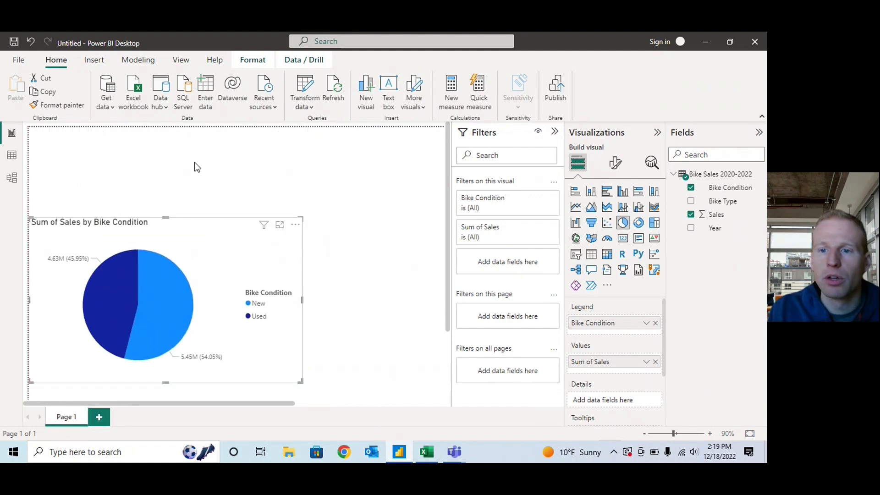
click(197, 167)
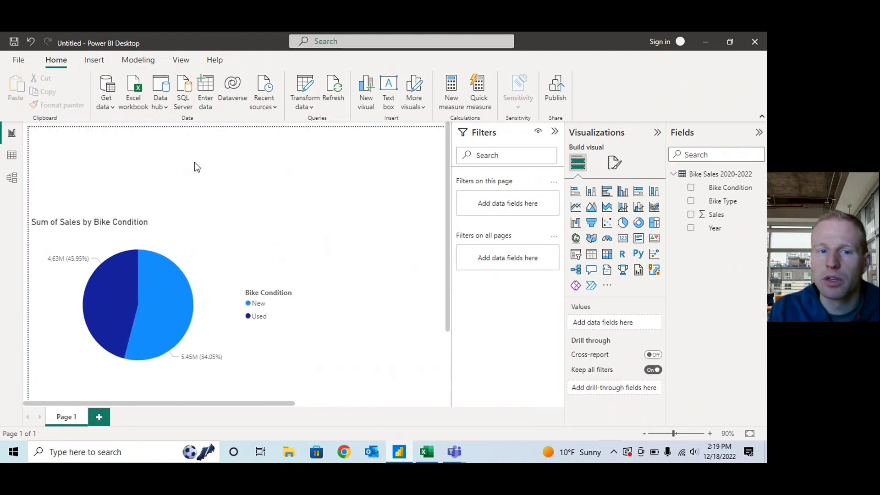
Add a slicer on the Year field and reduce its height so it fits above the pie chart
click(576, 256)
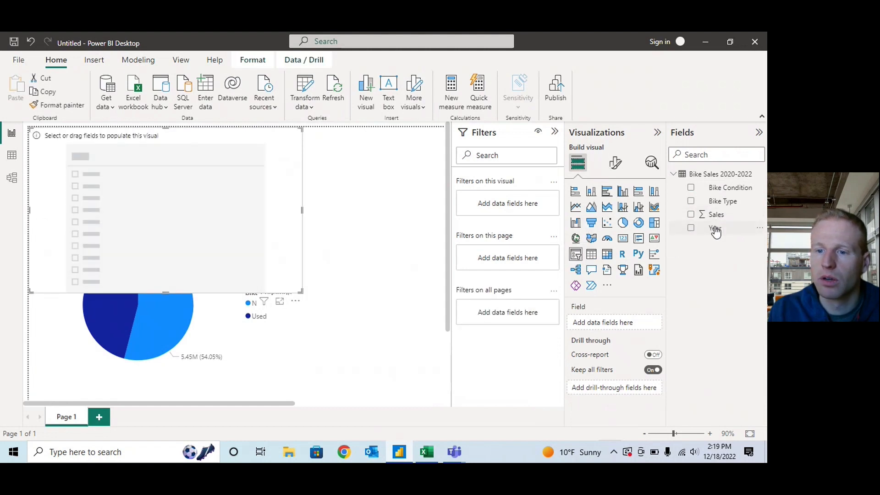
drag(716, 231, 603, 324)
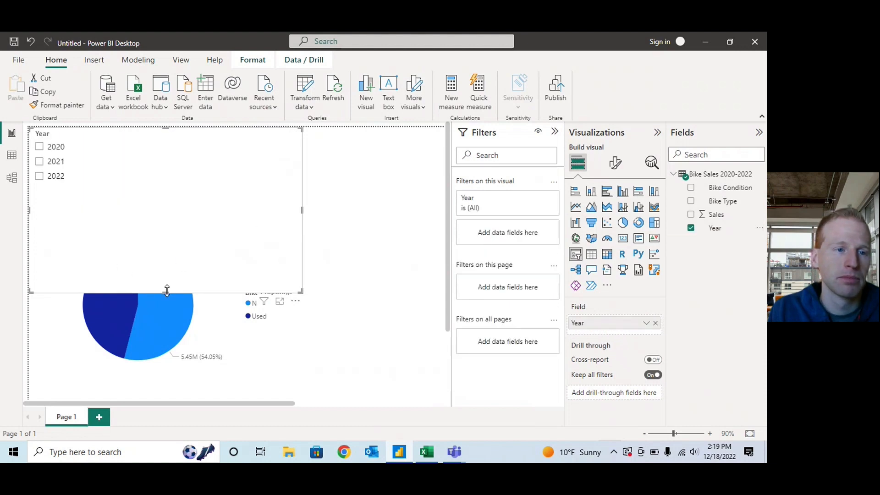
drag(167, 290, 151, 190)
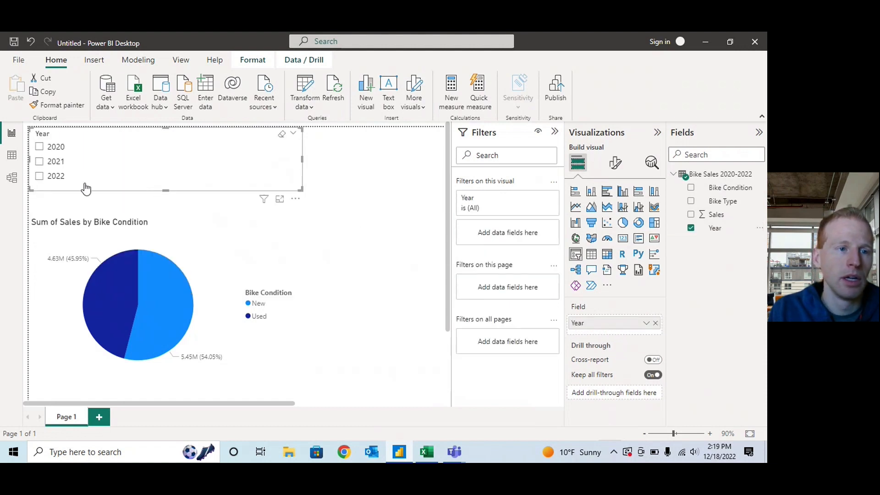
Filter the pie chart with the Year slicer by 2022, 2021 and finally 2020
click(51, 182)
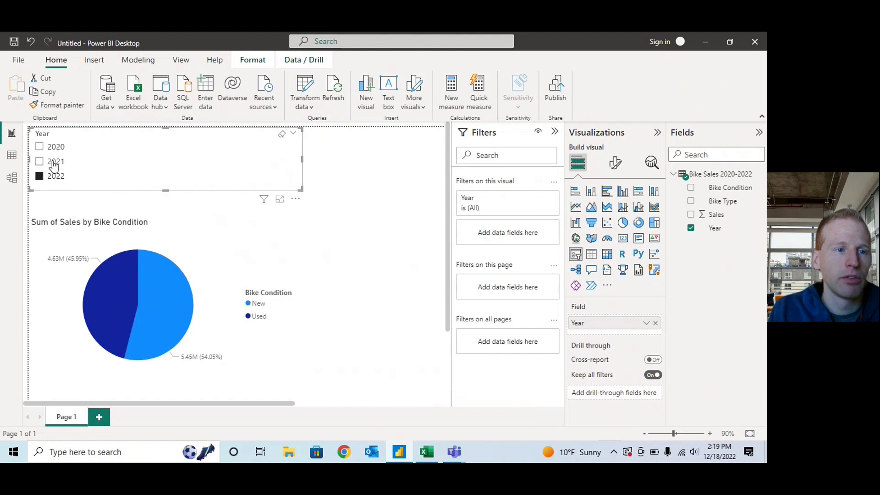
click(54, 163)
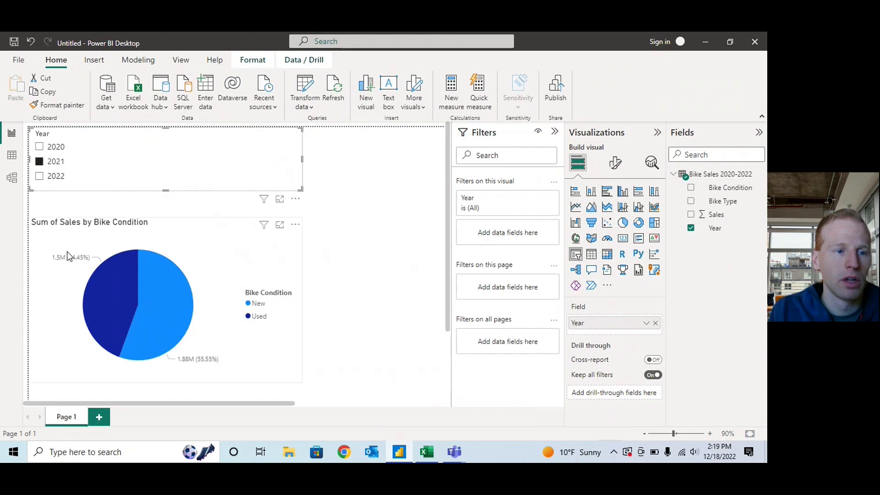
click(57, 148)
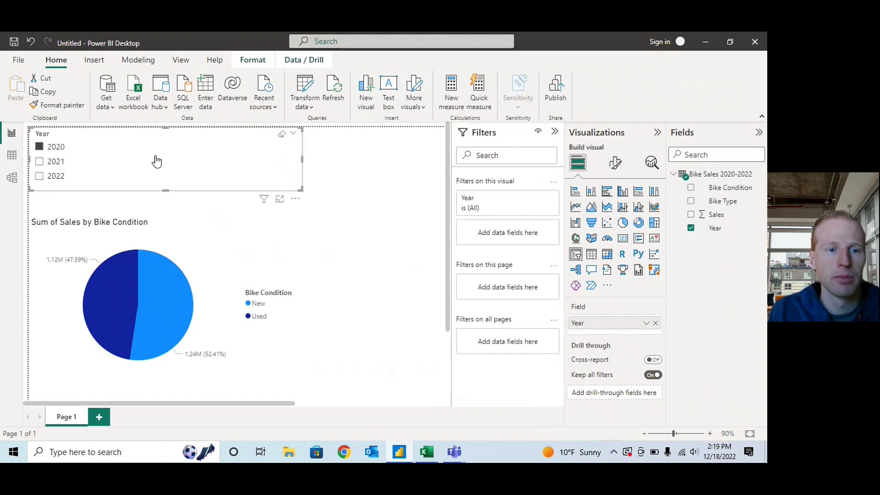
click(351, 185)
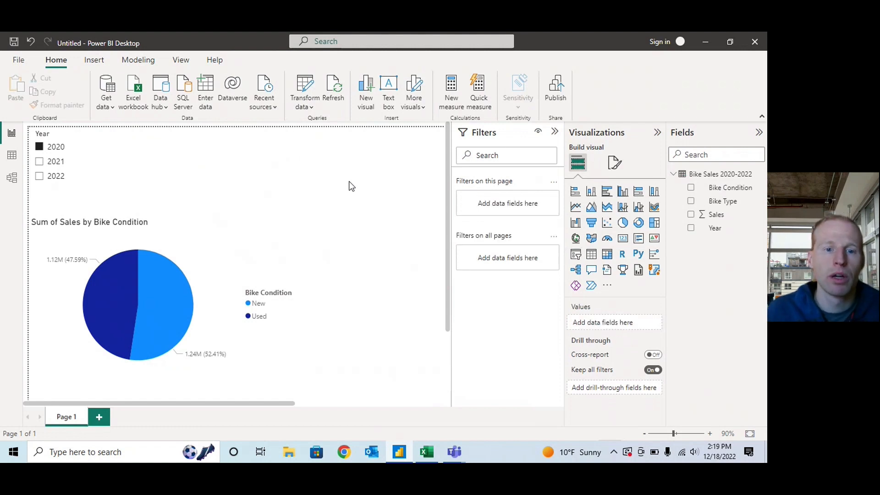